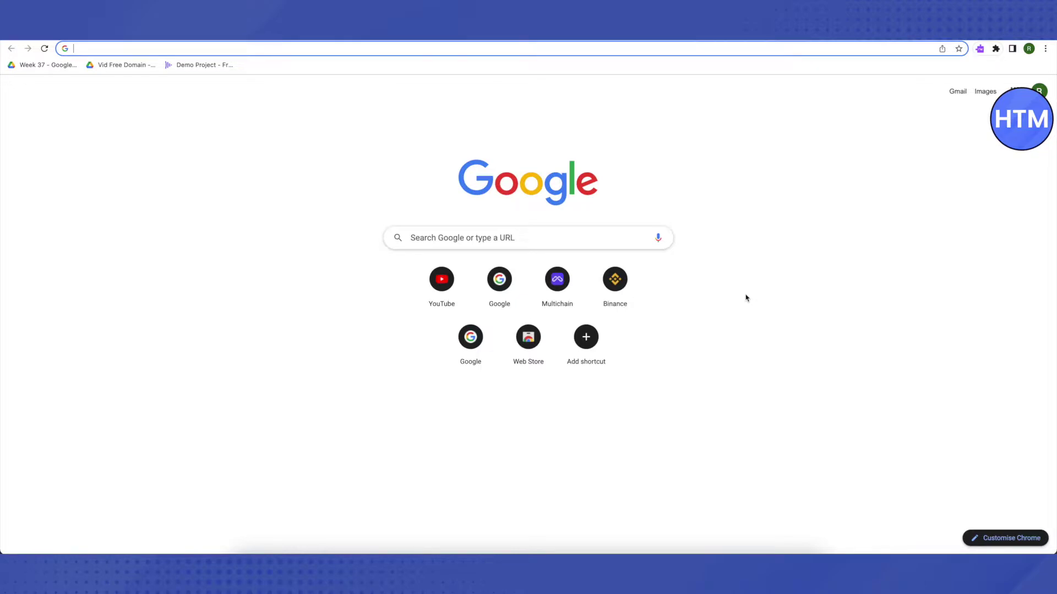
# Step: Open quick settings and go to the Linux development environment settings
pyautogui.hotkey('alt', 'shift', 's')
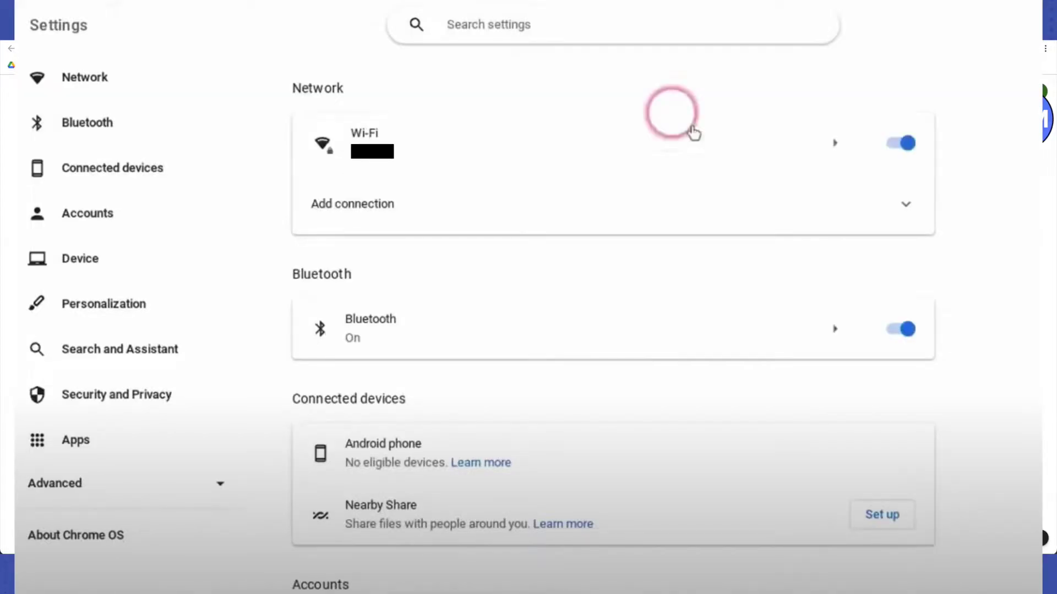
pyautogui.write('linux')
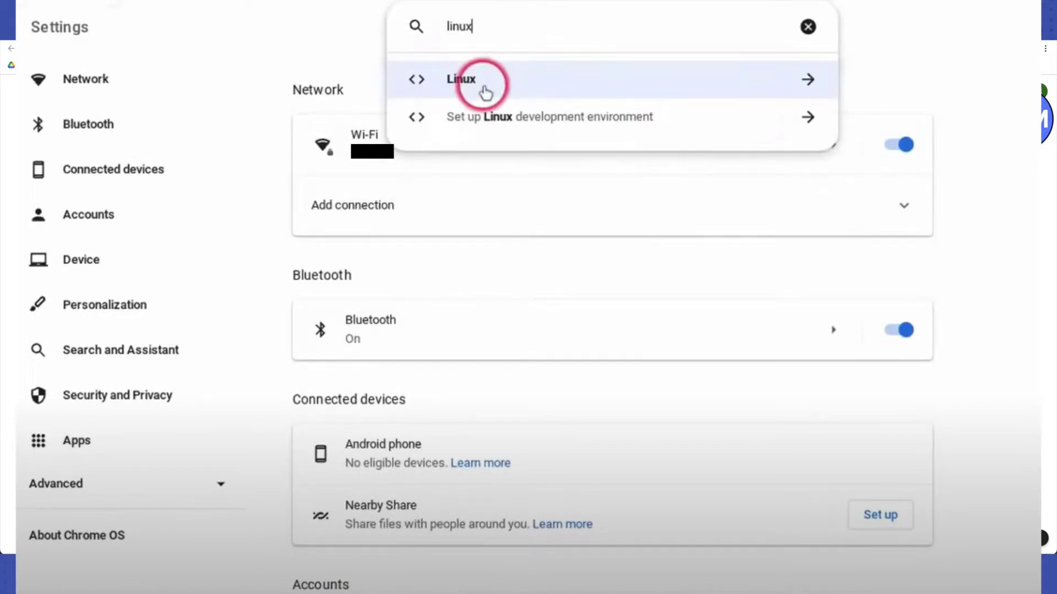
pyautogui.click(484, 92)
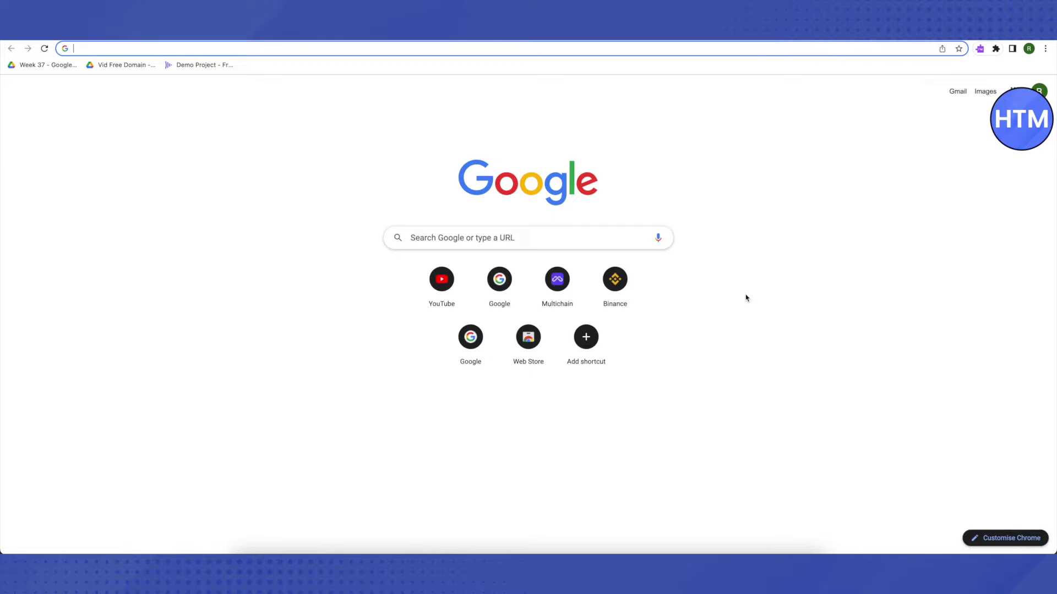
pyautogui.write('steampower')
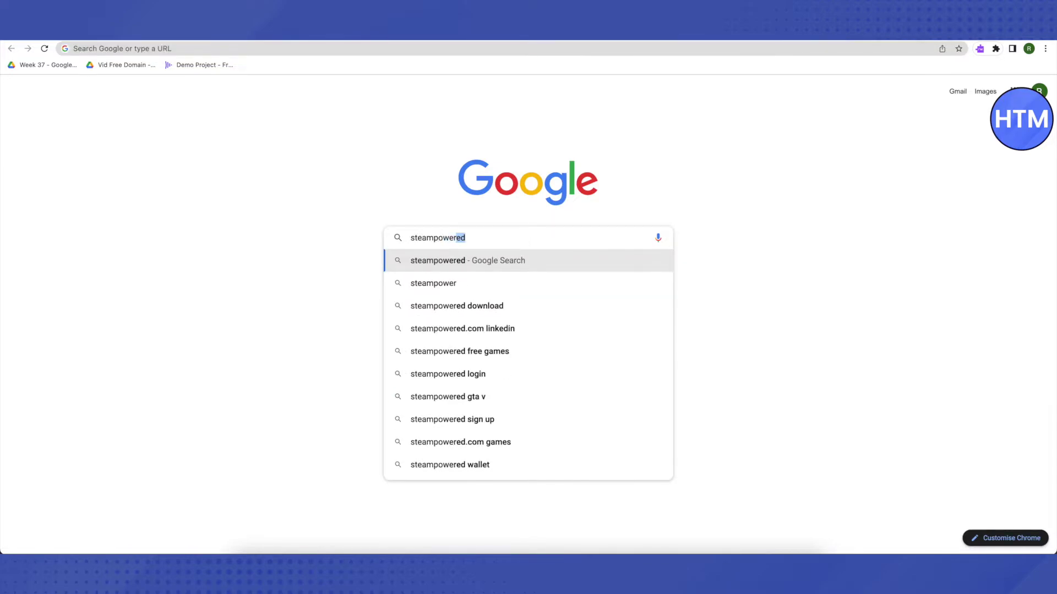
pyautogui.write('ed.com')
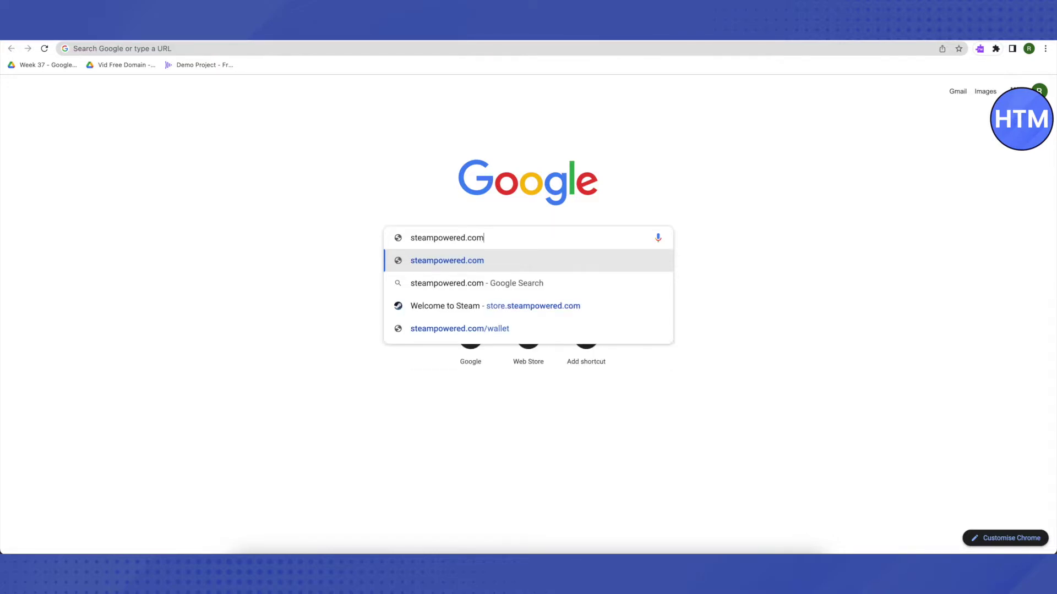
# Step: Load the Steam store site at store.steampowered.com
pyautogui.press('Return')
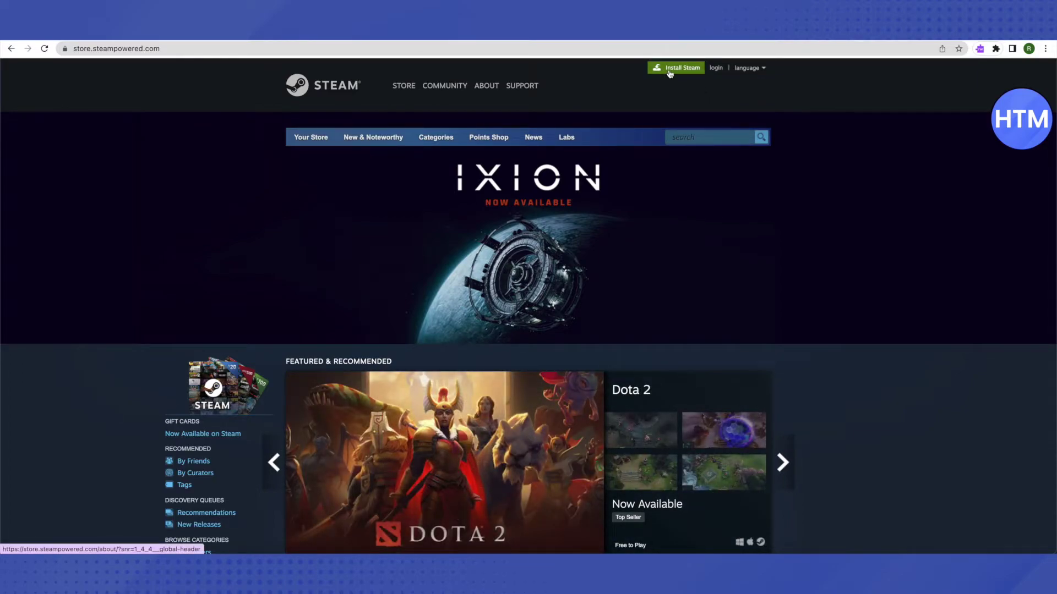
# Step: Open the Install Steam page from the Steam store's top button
pyautogui.click(669, 73)
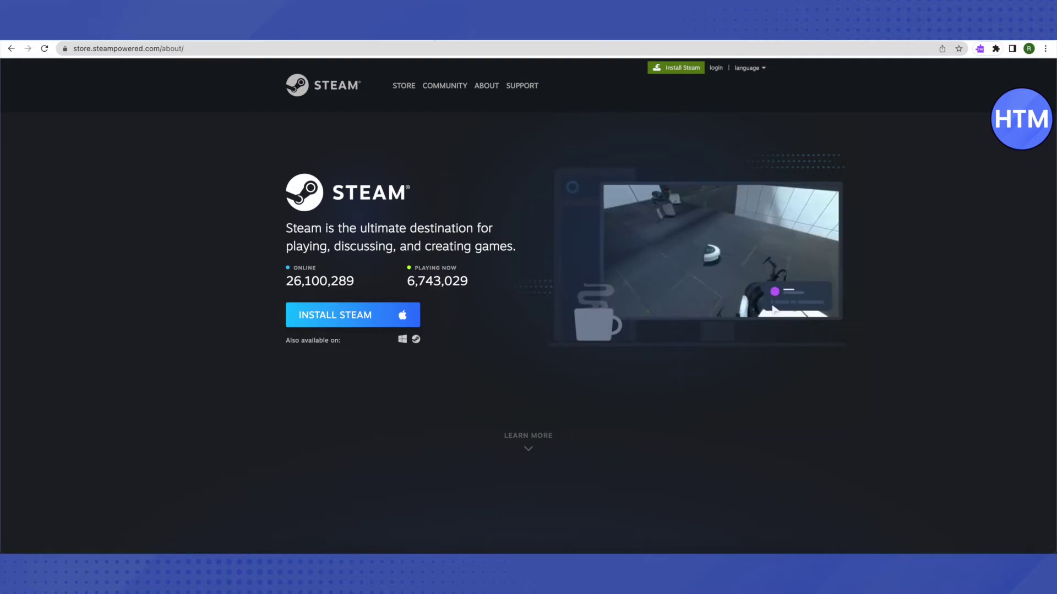
# Step: Open a fresh blank browser tab
pyautogui.hotkey('ctrl', 't')
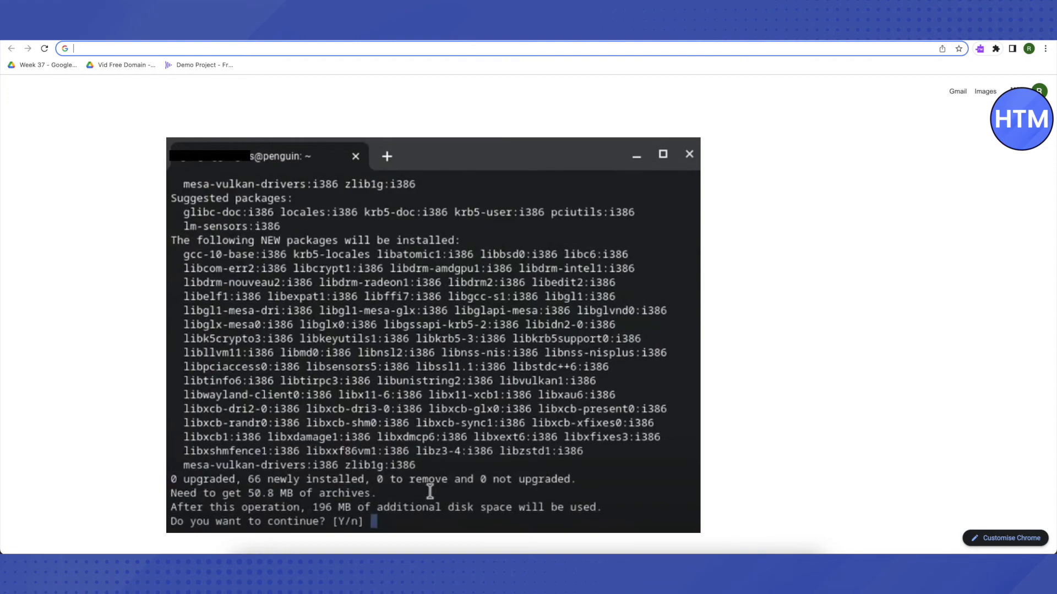
pyautogui.click(689, 155)
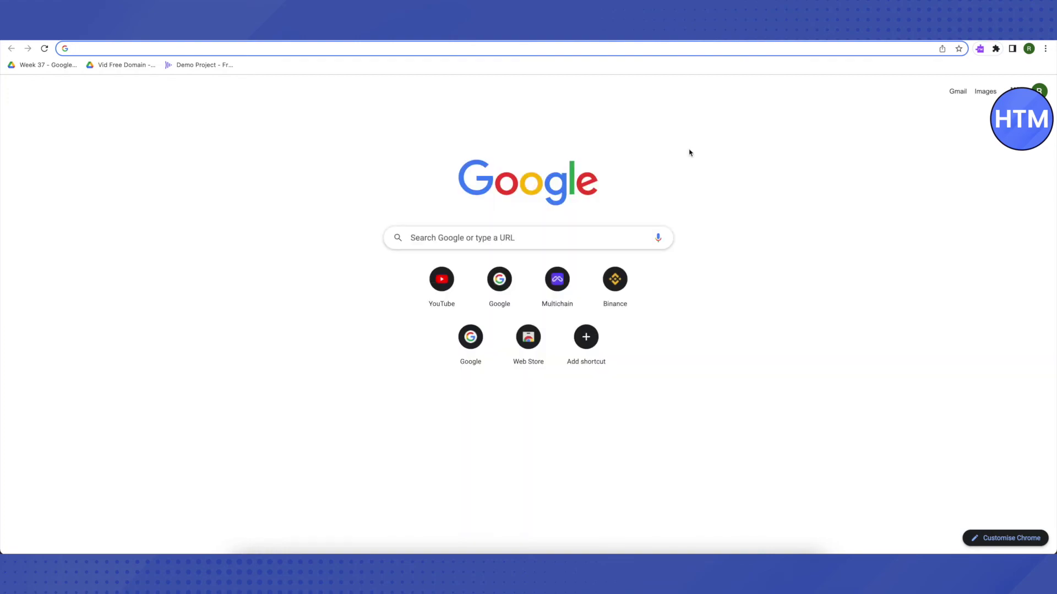